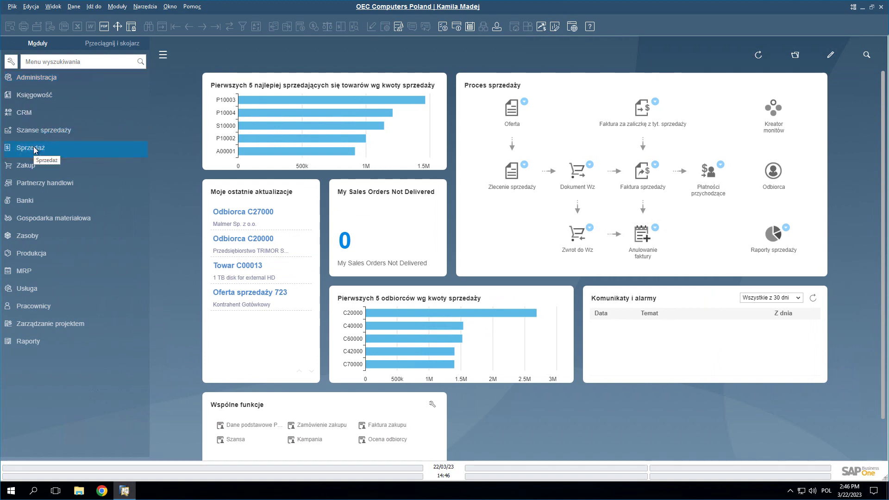
Step: Expand the Sprzedaż module, view the recurring transactions confirmation window (Transakcje okresowe), and close it
left_click(34, 148)
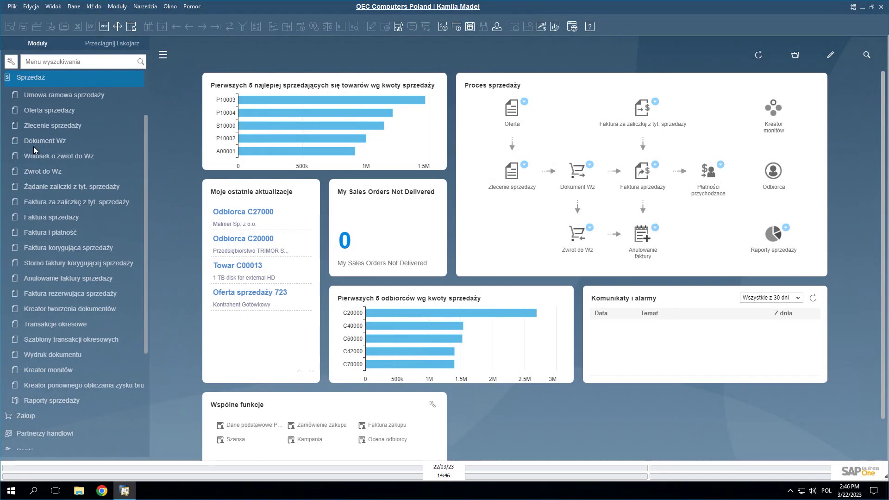
left_click(66, 97)
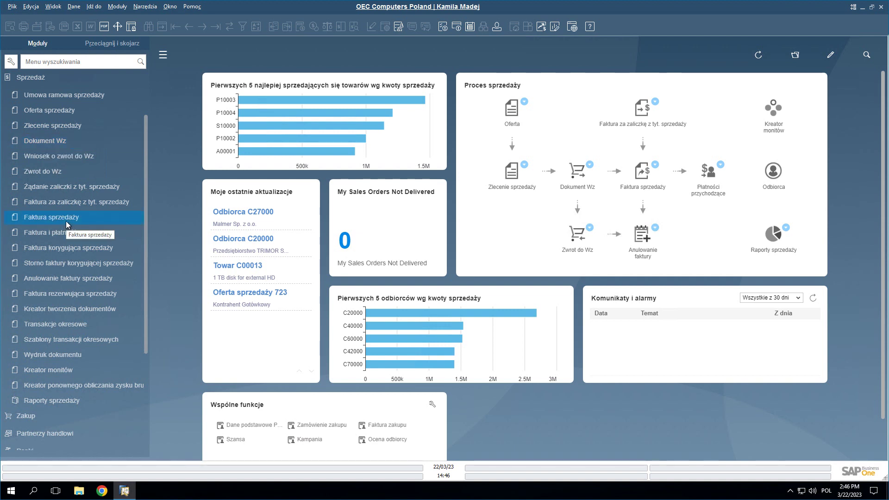
left_click(72, 330)
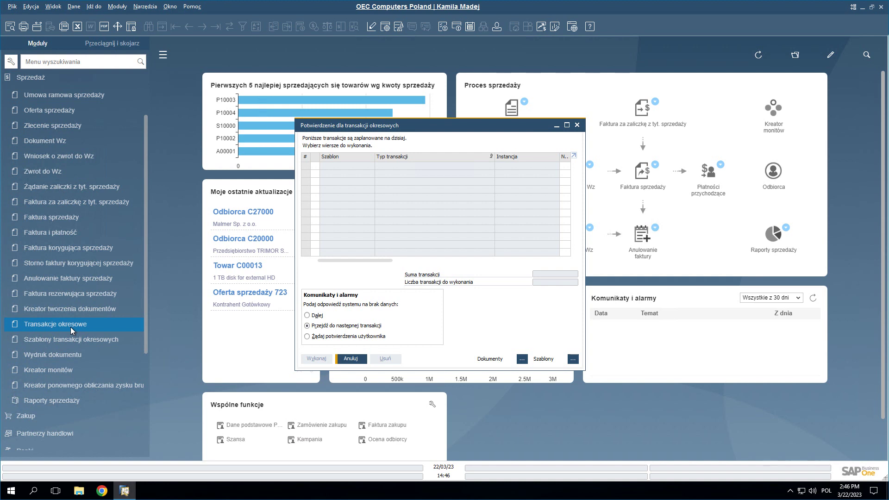
key("Escape")
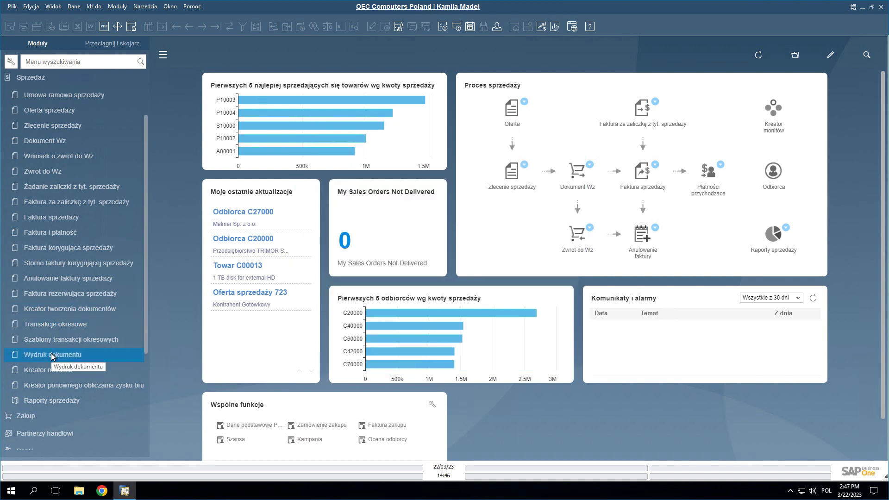
Step: View the document types available for printing in the Wydruk dokumentu selection criteria, and close them without printing
left_click(52, 355)
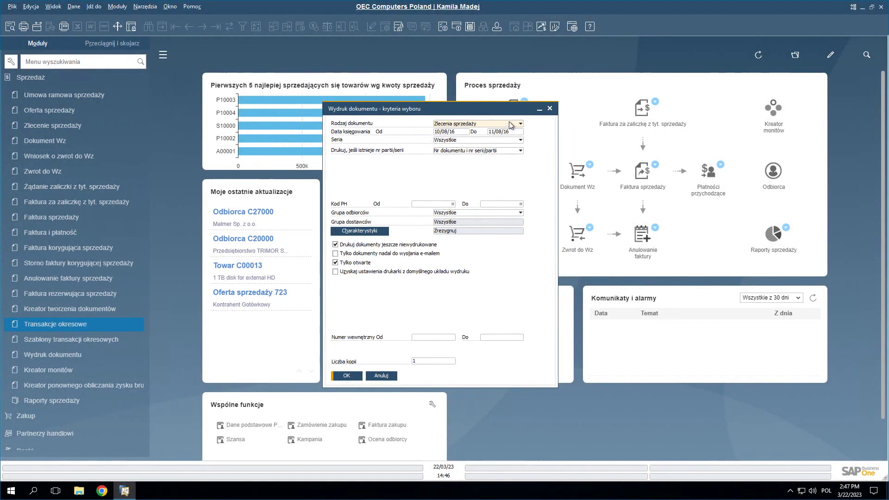
left_click(519, 125)
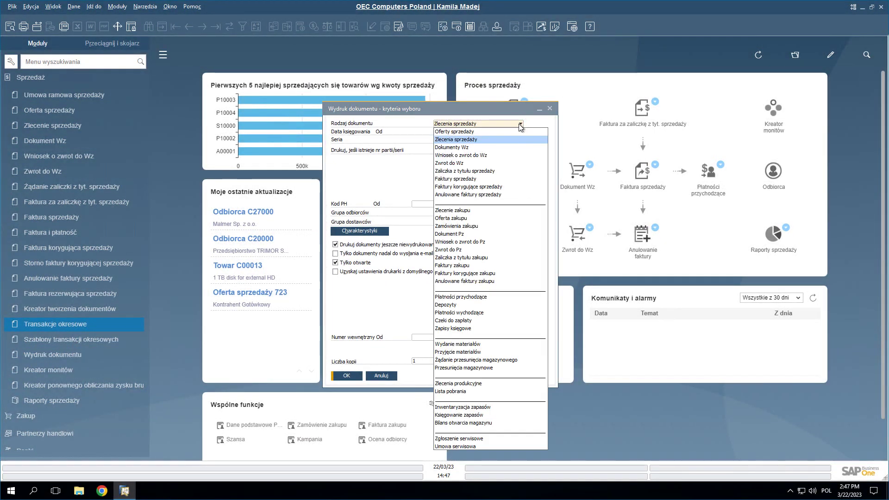
left_click(520, 124)
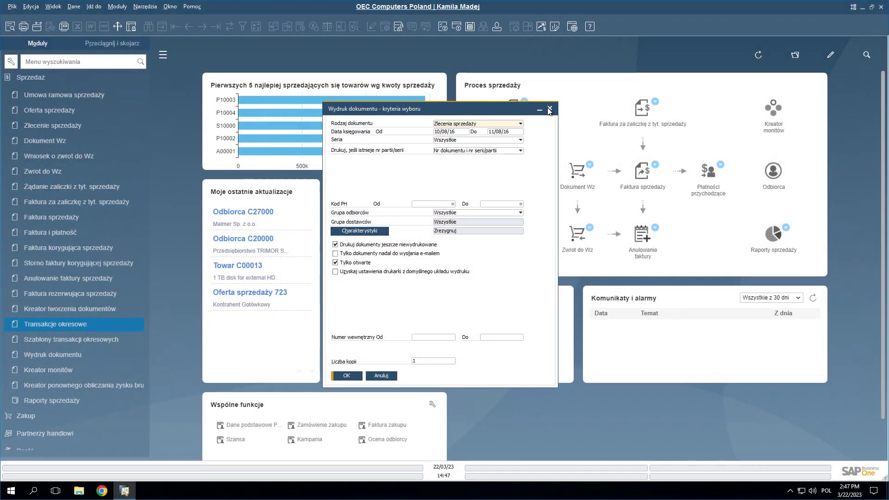
left_click(549, 109)
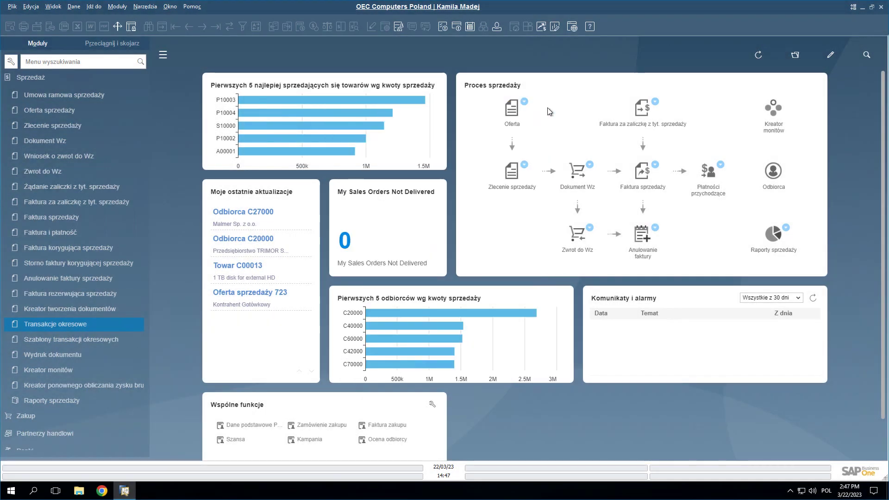
Step: View the start page of Kreator monitów and the reports available under Raporty sprzedaży, closing both
left_click(70, 370)
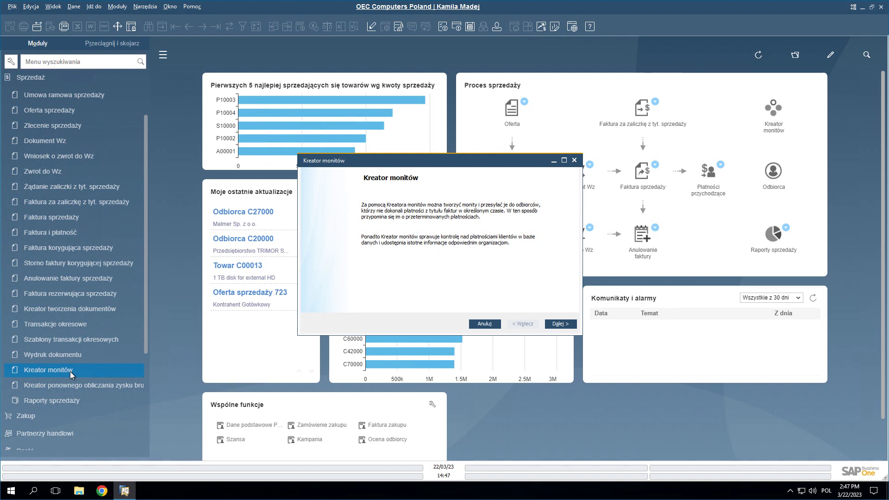
left_click(481, 324)
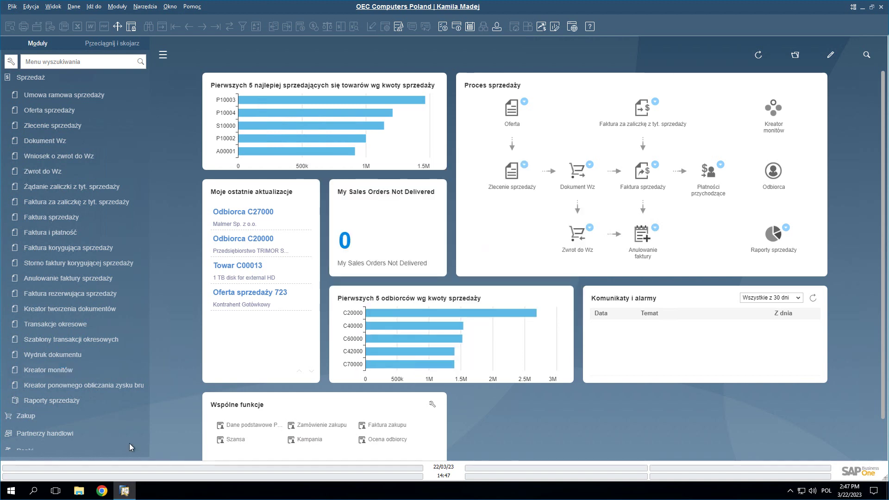
left_click(69, 400)
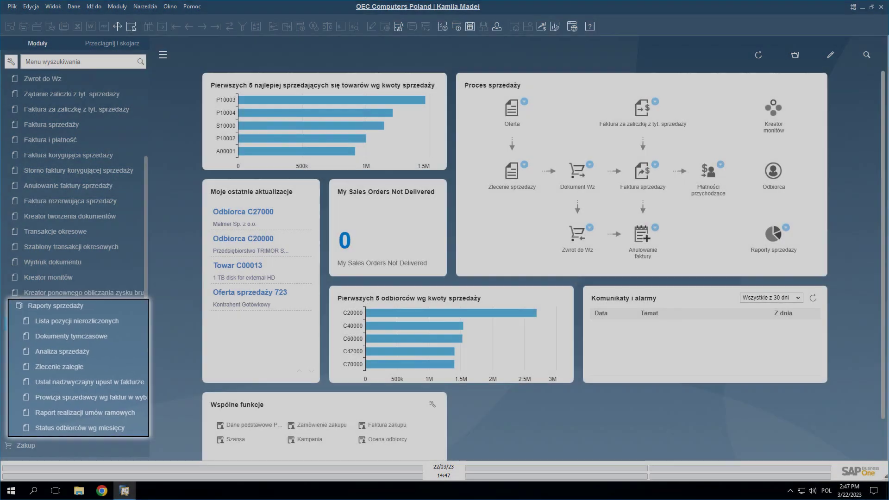
left_click(63, 300)
scroll(67, 296, "up", 3)
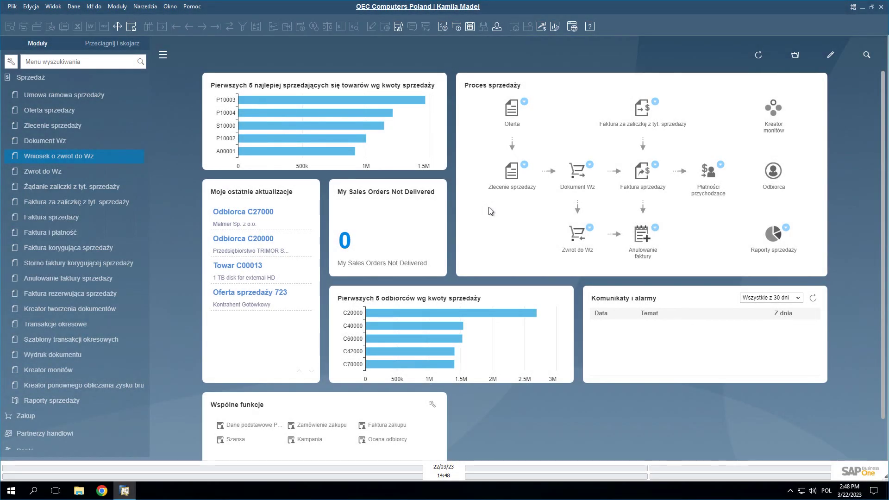
Step: Open a new sales order (Zlecenie sprzedaży), and check the last sales quotation's copy targets before closing the quotation
left_click(56, 113)
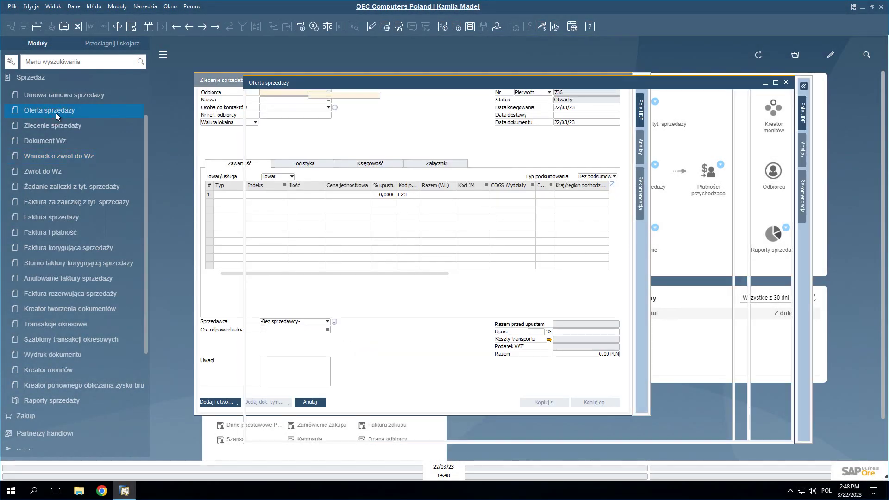
left_click(189, 26)
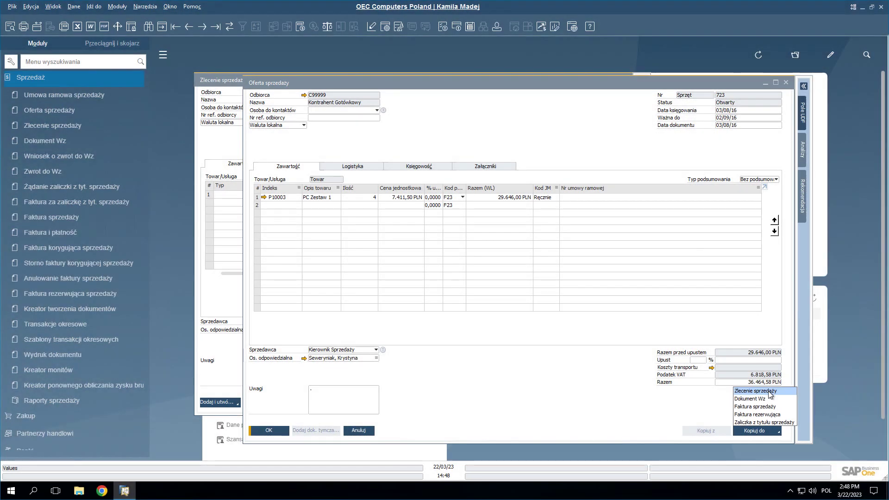
left_click(360, 431)
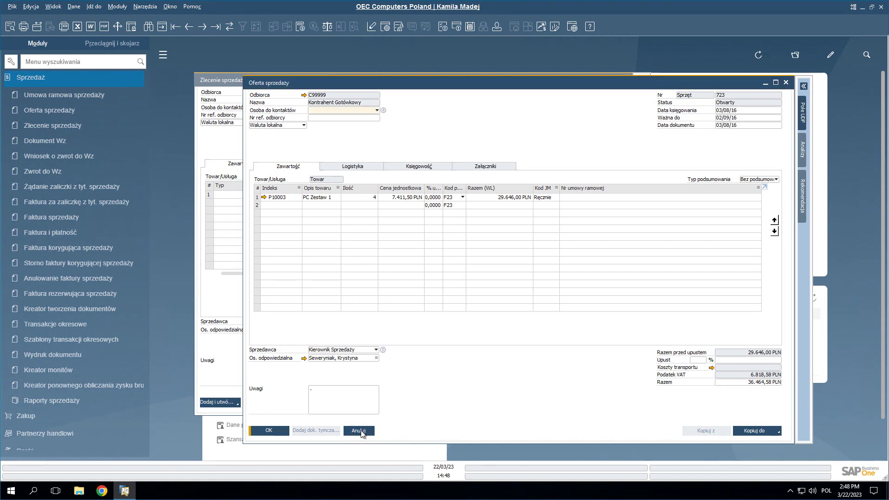
left_click(359, 431)
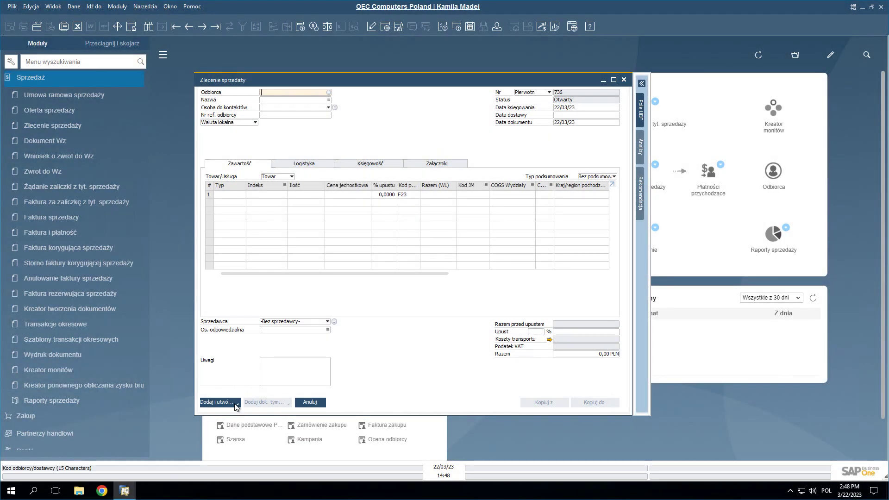
Step: Look up customers for the sales order, sorting the business partner list by name and by code and searching for "m" and "mal"
left_click(328, 92)
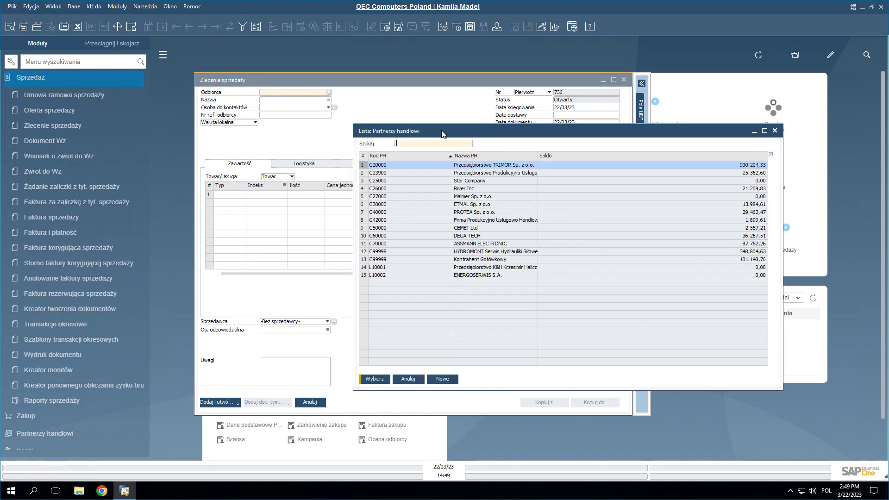
left_click_drag(441, 134, 379, 134)
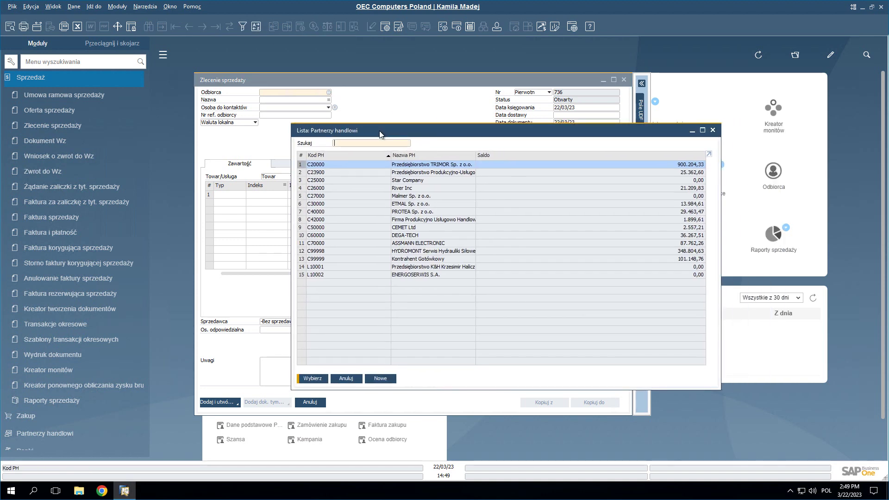
double_click(424, 156)
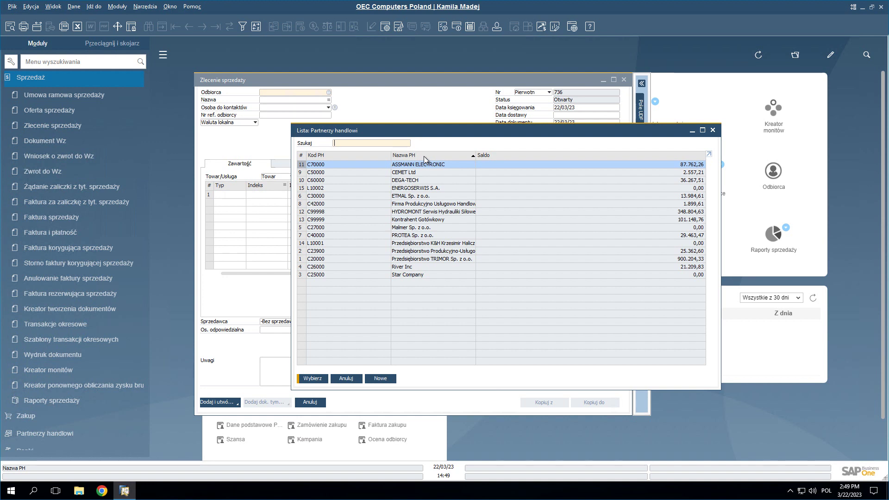
double_click(369, 156)
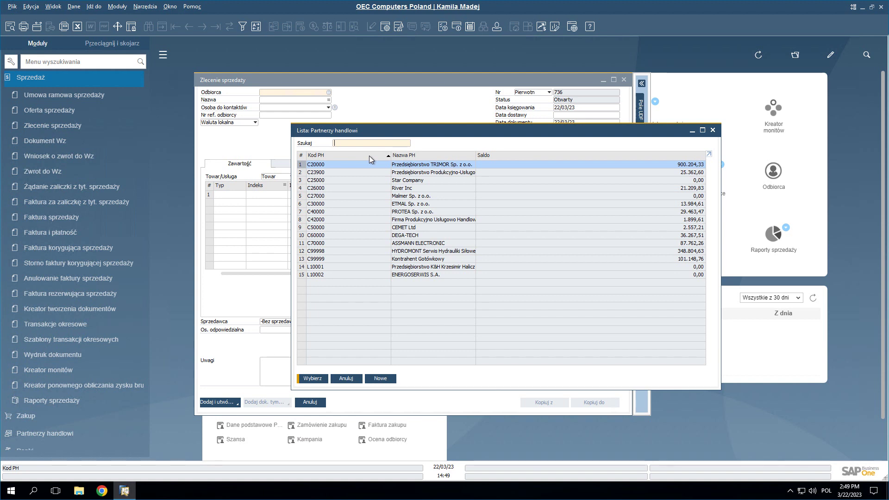
left_click(413, 157)
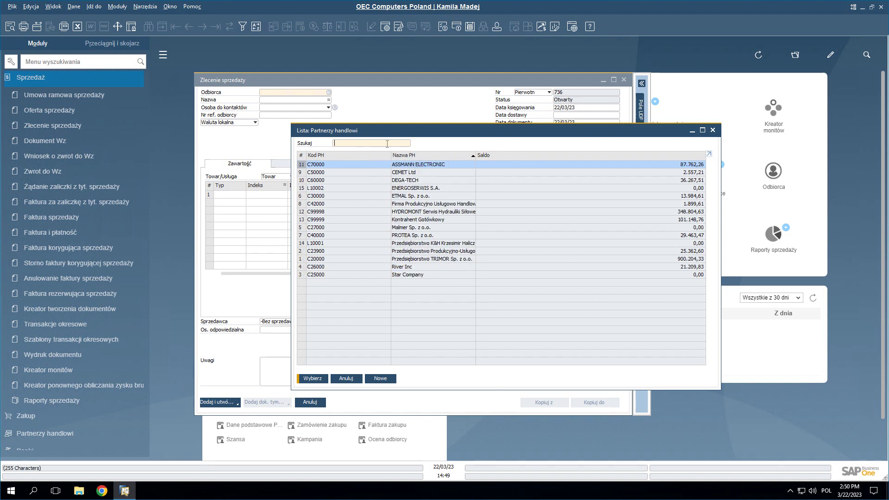
type("m")
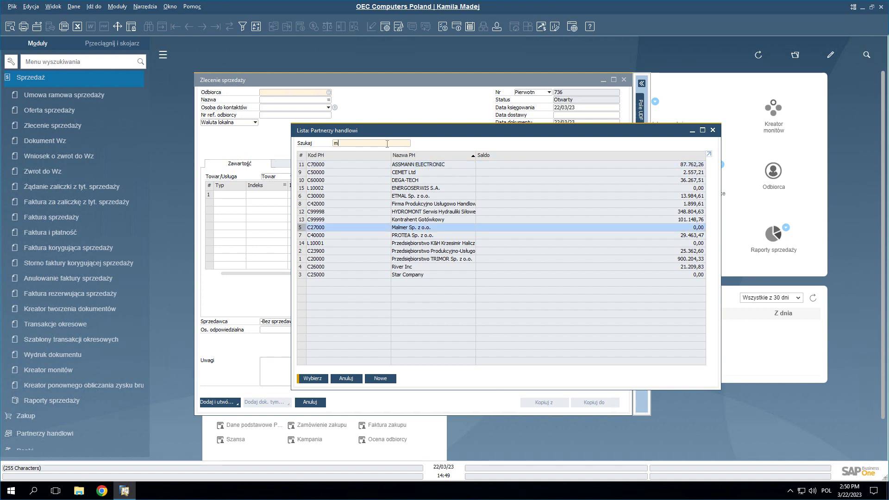
key("Escape")
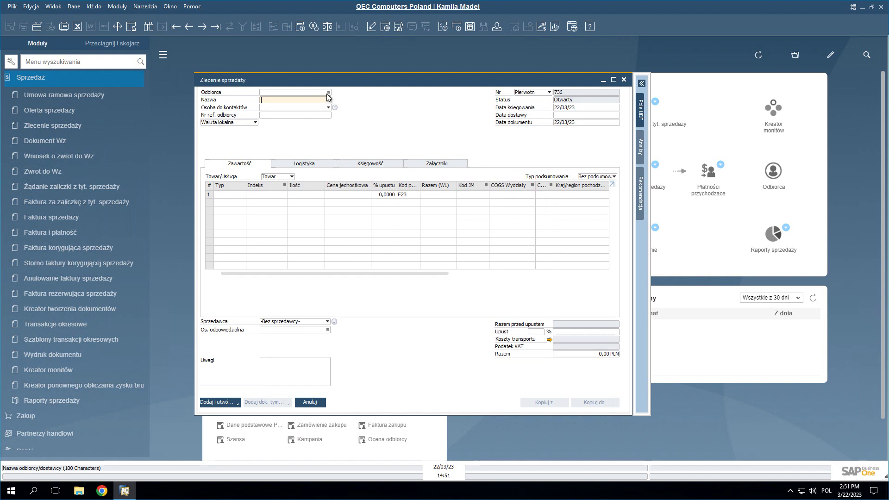
type("mal")
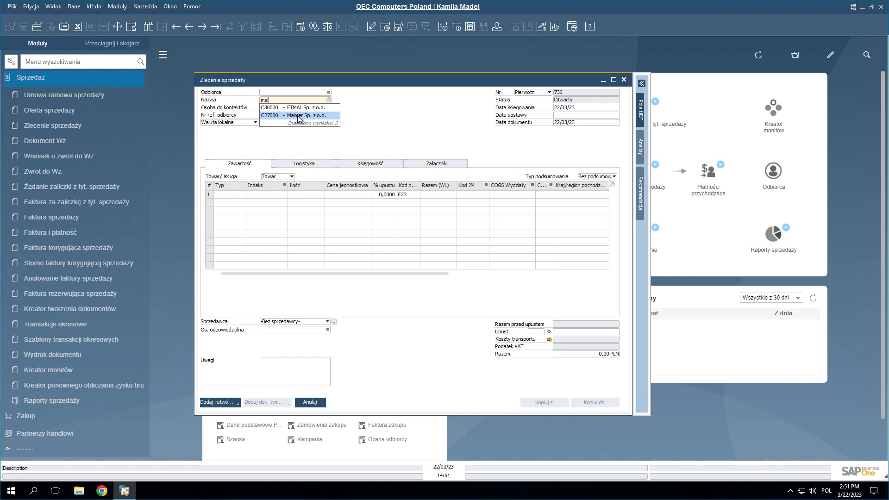
Step: Select Kontrahent Gotówkowy as the sales order's customer and overwrite the customer name with ABC
left_click(329, 93)
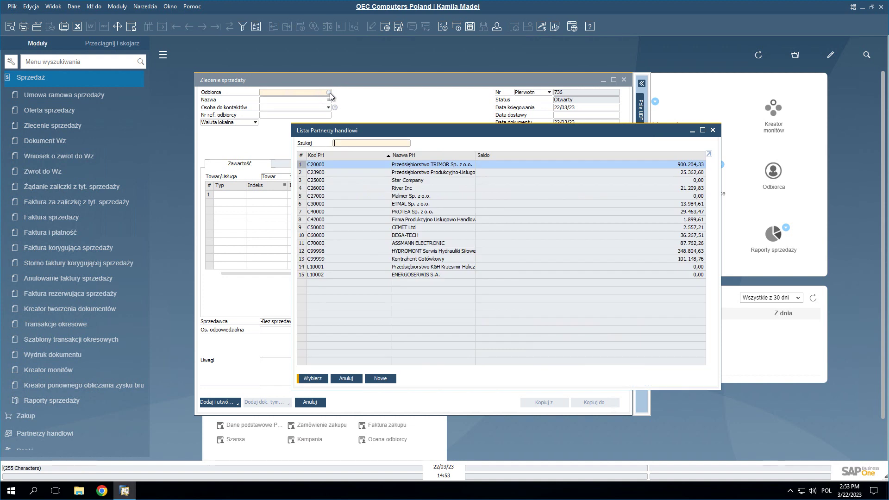
left_click(330, 260)
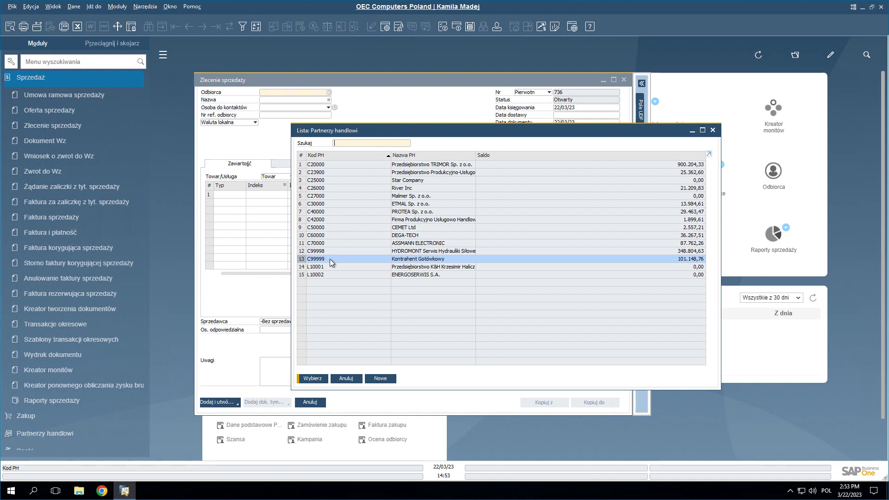
left_click(312, 378)
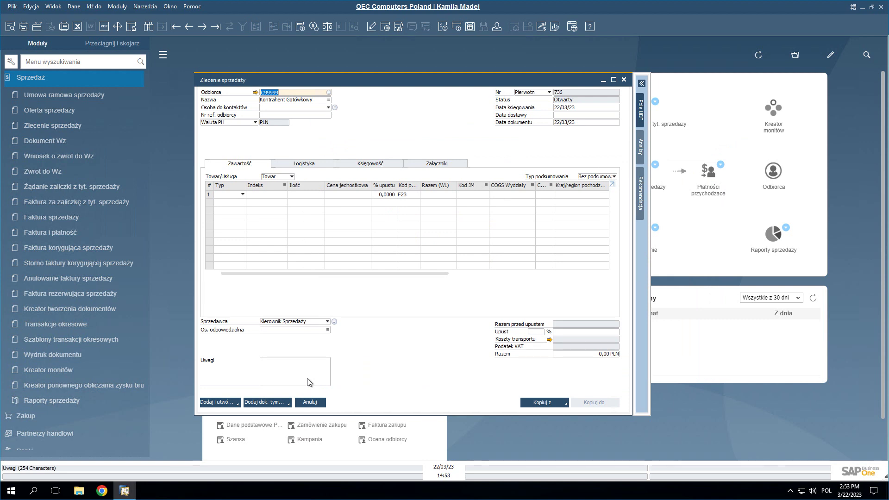
key("Tab")
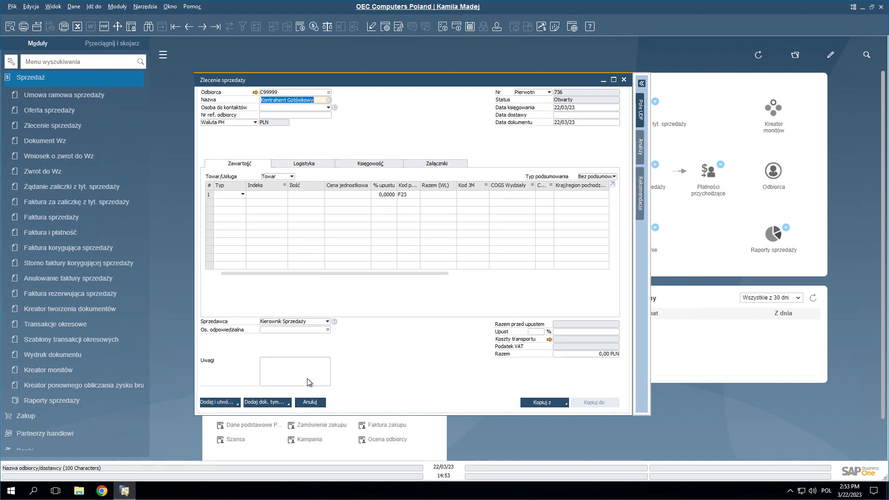
type("ABC")
key("Tab")
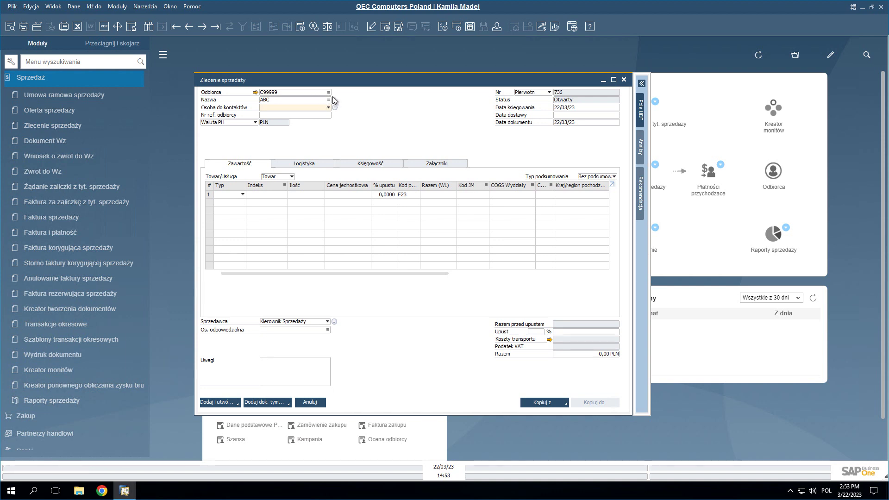
Step: Set the sales order's customer to Malmer Sp. z o.o. from the business partner list
left_click(328, 93)
type("C27")
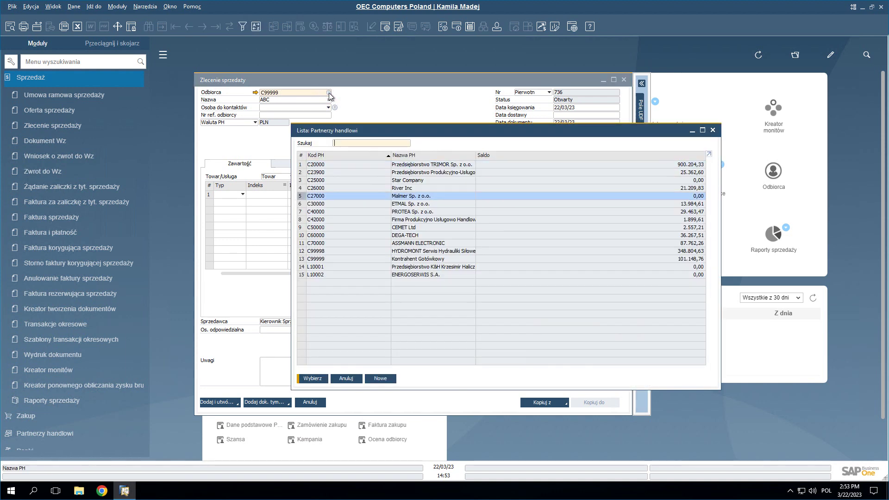
key("Return")
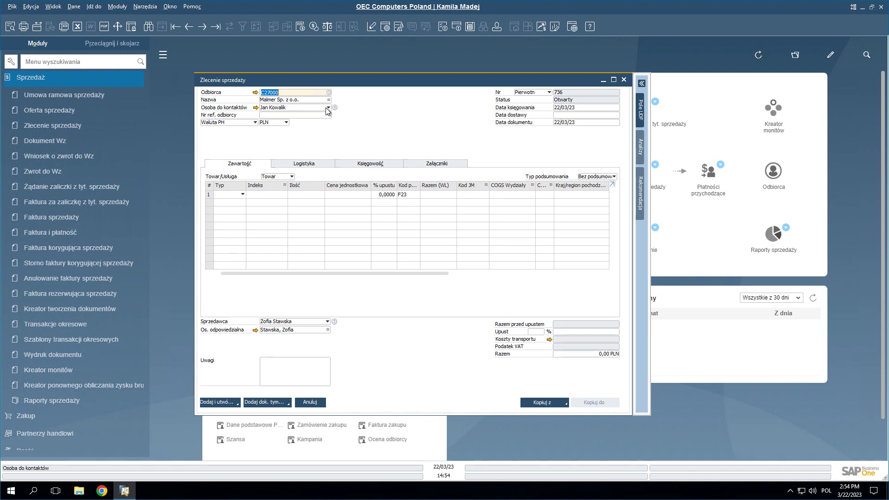
Step: Check the contact persons in the Malmer Sp. z o.o. master data and close the record without changes
left_click(256, 93)
left_click(323, 164)
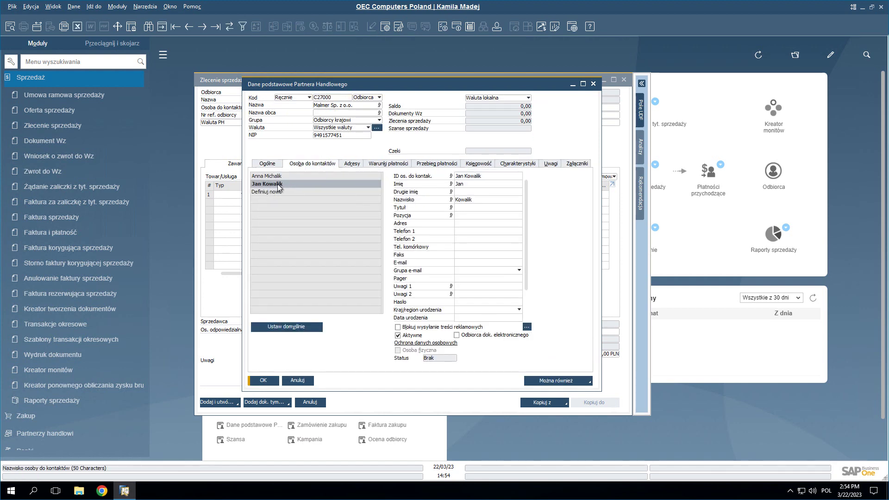
left_click(299, 381)
Step: Choose the customer's default contact person in the sales order header
left_click(328, 107)
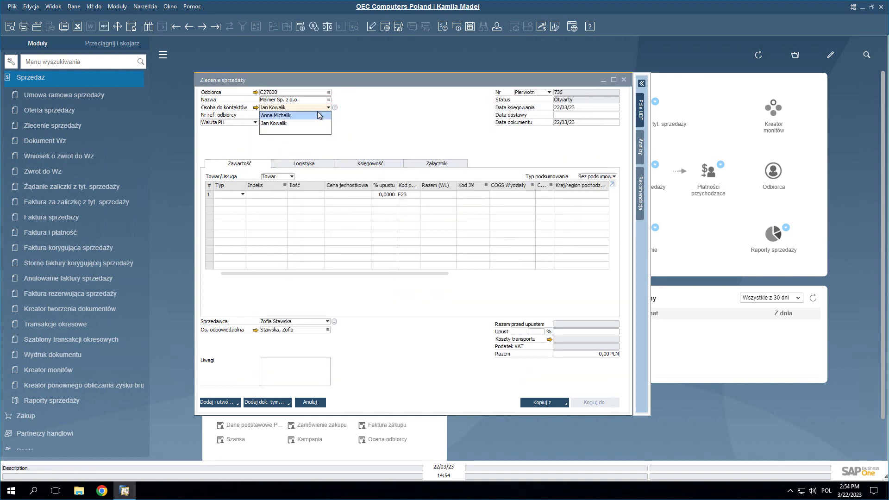
left_click(315, 121)
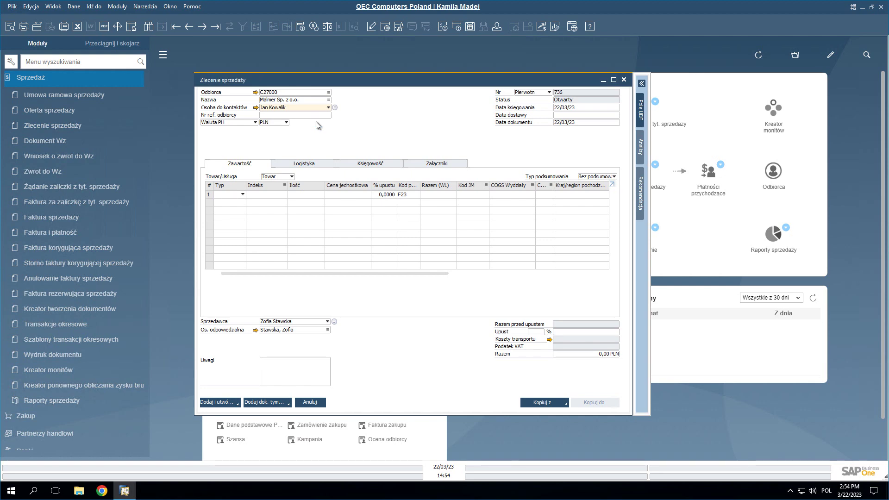
key("Tab")
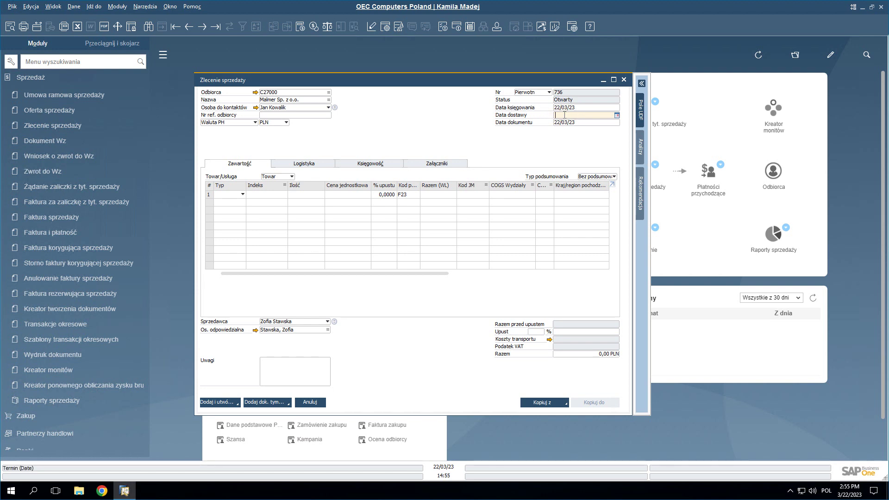
Step: Set the sales order's delivery date (Data dostawy) to 22/10/23
left_click(616, 115)
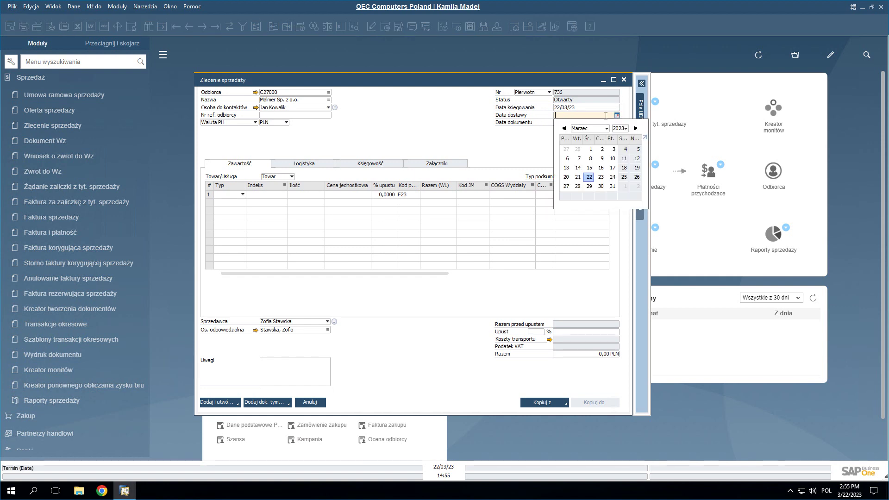
left_click(605, 115)
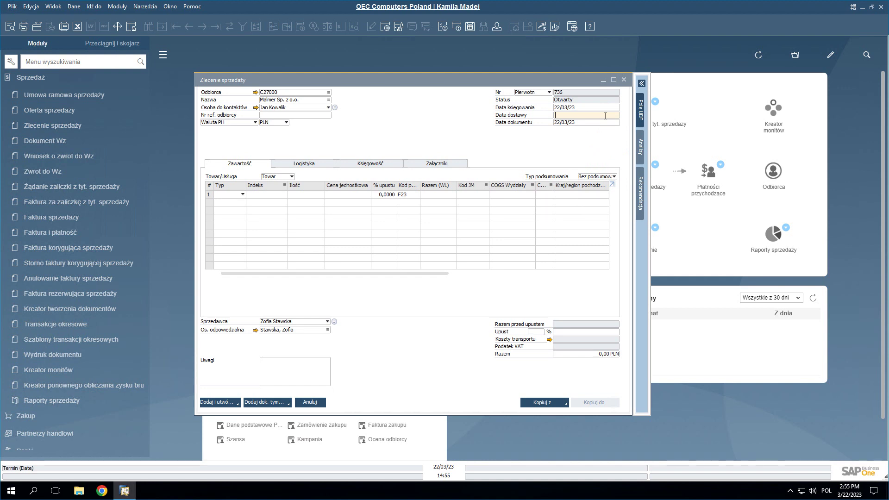
type("+")
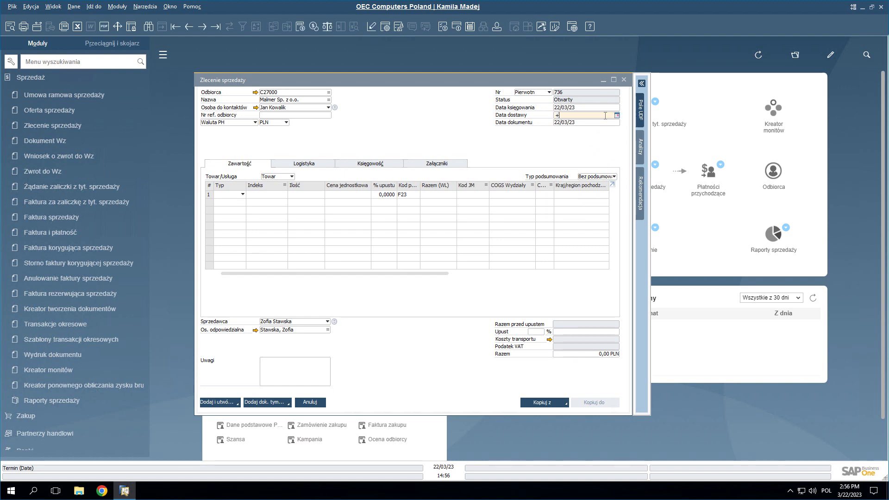
type("7d")
key("Tab")
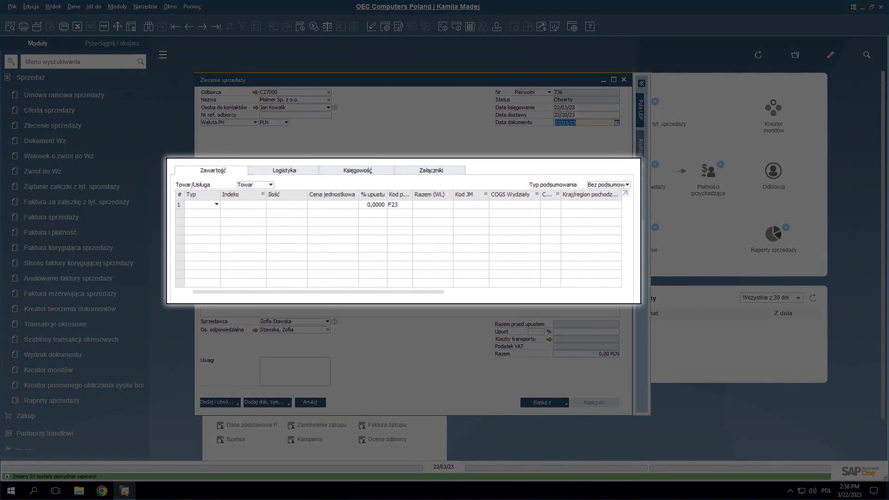
Step: Make the Opis towaru column visible and active in the sales order's item table through the form settings
key("ctrl+shift+s")
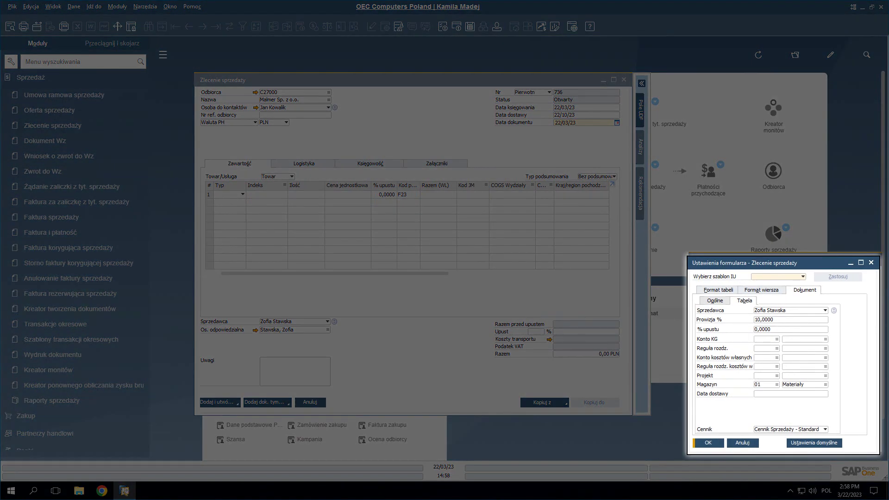
left_click(722, 287)
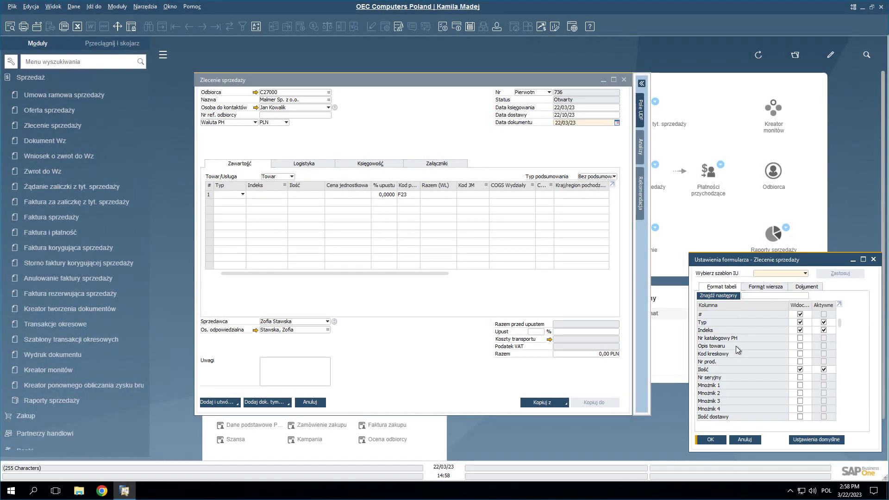
left_click(800, 346)
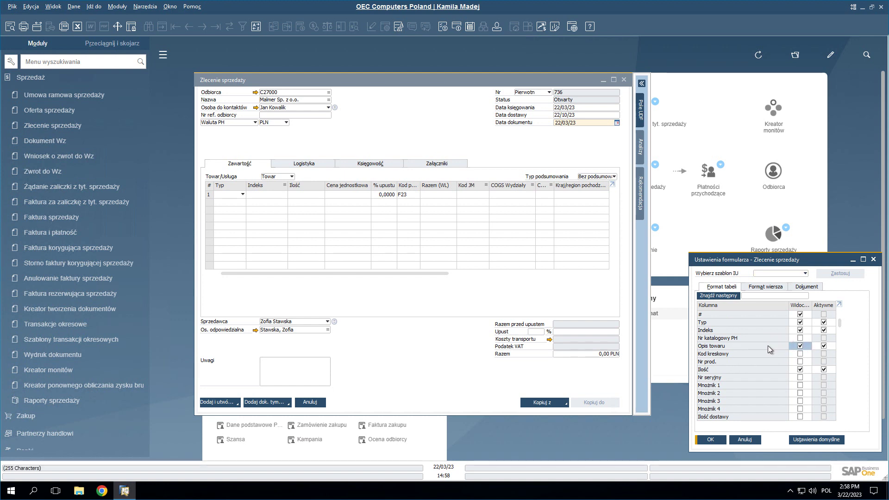
left_click_drag(767, 346, 725, 370)
left_click(710, 439)
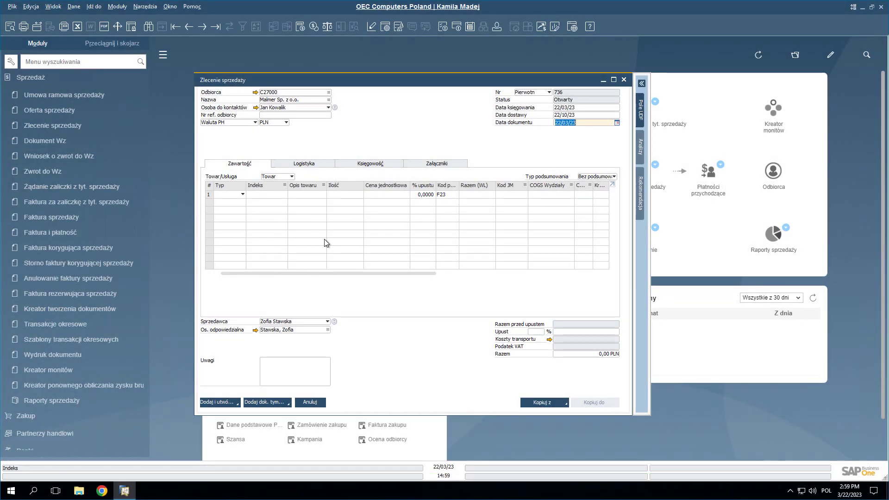
Step: Open the item list for the first order line and try selecting several separate items and a continuous range
key("Tab")
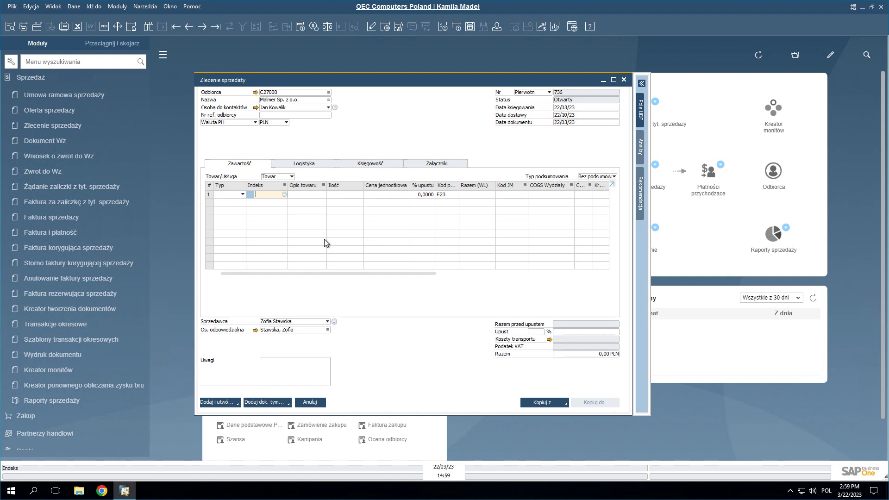
left_click(284, 194)
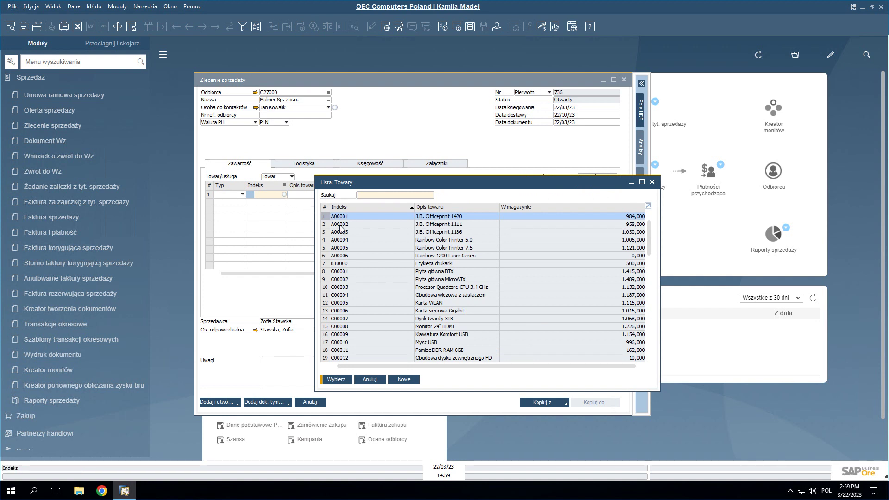
left_click(343, 241)
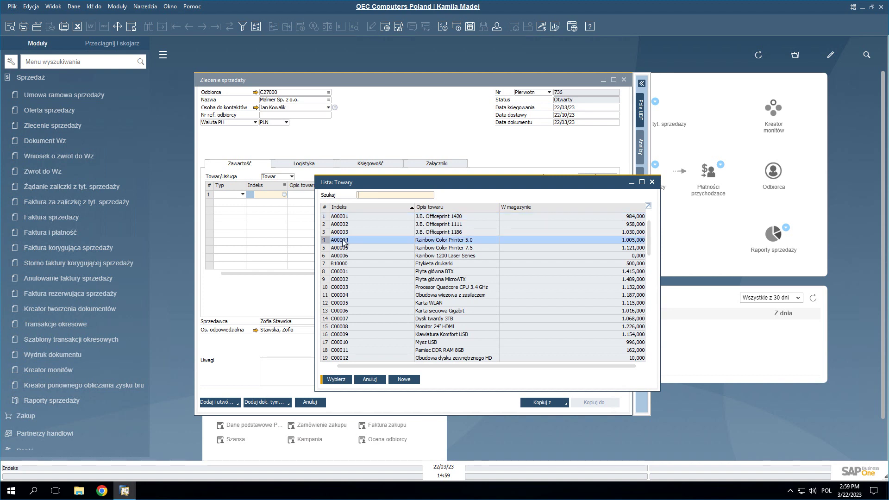
left_click(341, 272, "ctrl")
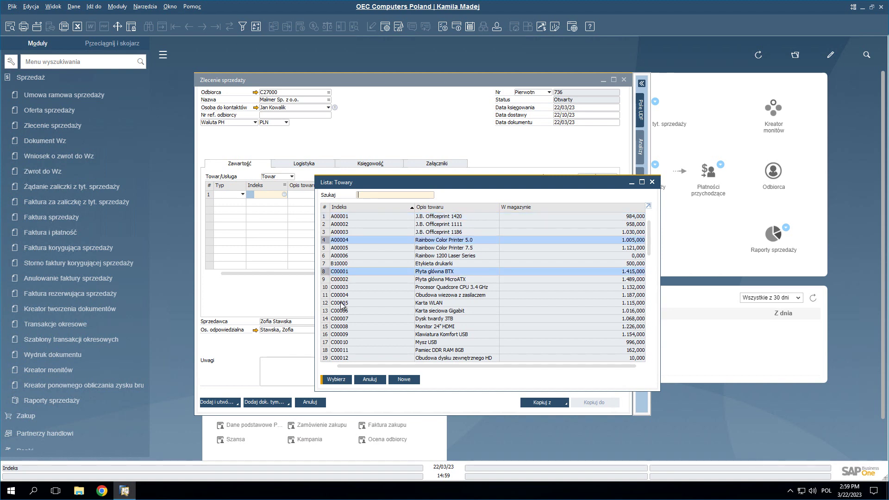
left_click(341, 232)
left_click(341, 288, "shift")
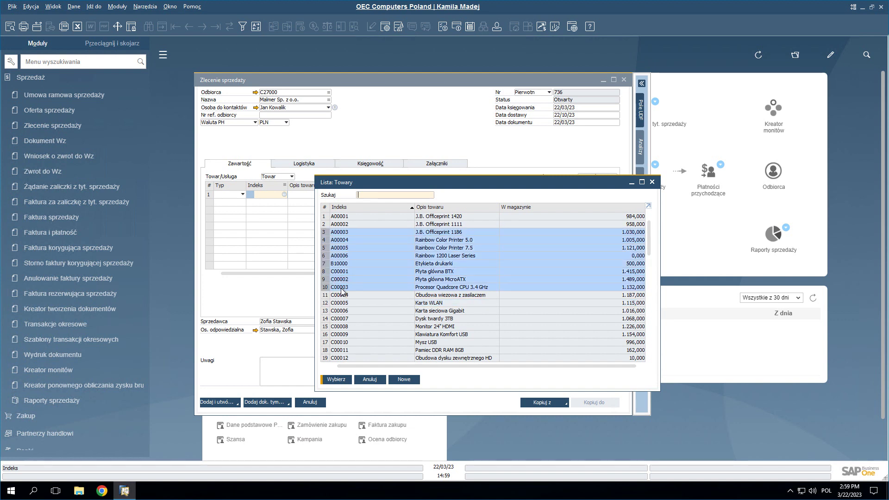
left_click(366, 232)
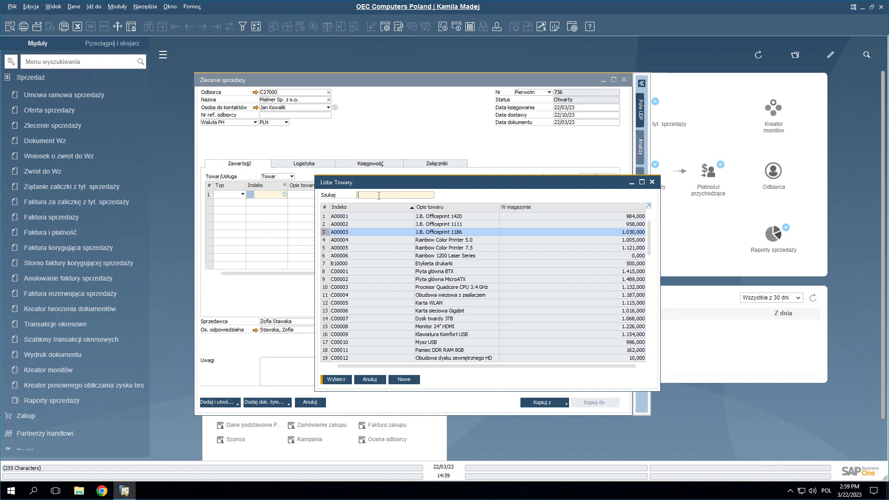
Step: Sort the item list by Opis towaru, search for "rain" and add Rainbow Color Printer 5.0 as the first order line
left_click(444, 209)
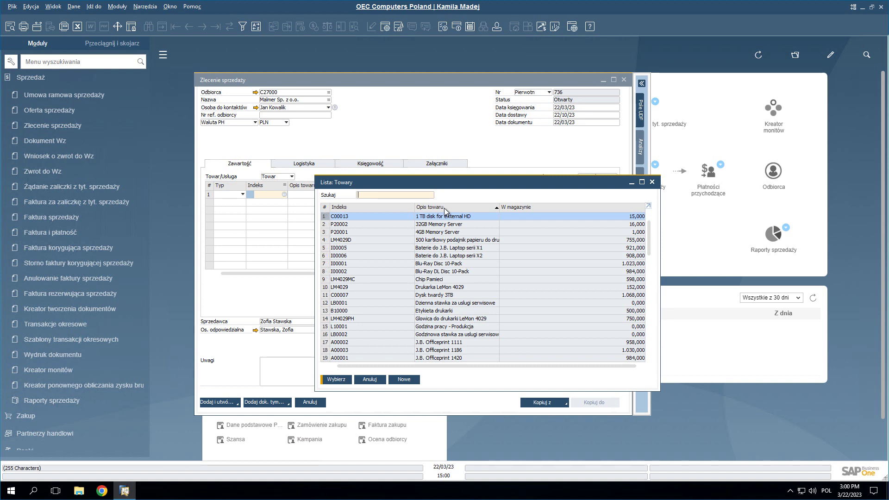
type("rain")
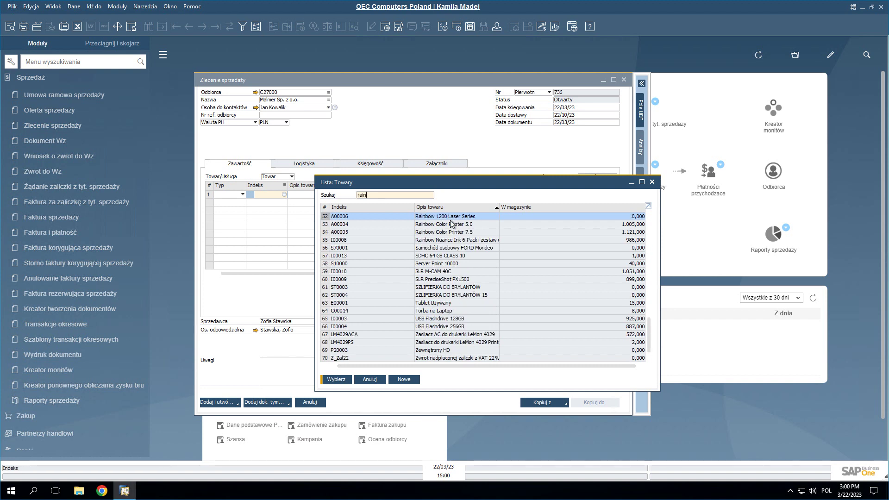
left_click(460, 226)
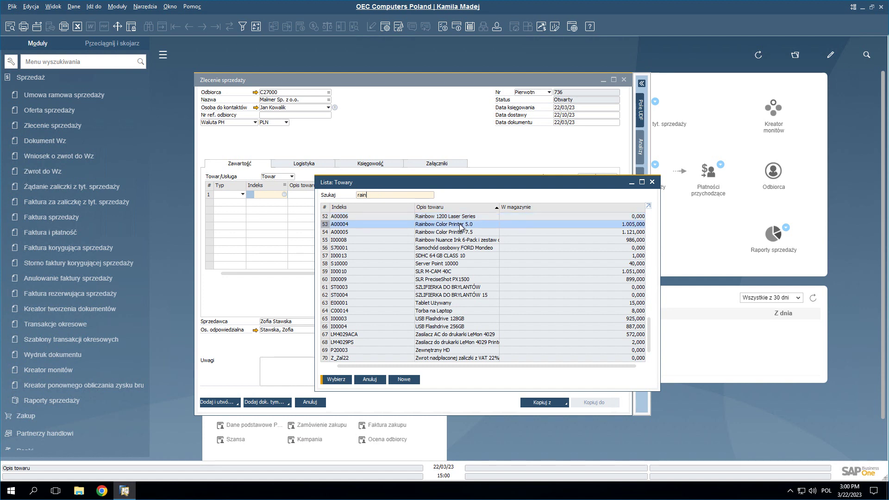
left_click(337, 380)
Step: Add Papier A4 do drukarek - biały as the second order line by searching descriptions for "pap"
left_click(275, 202)
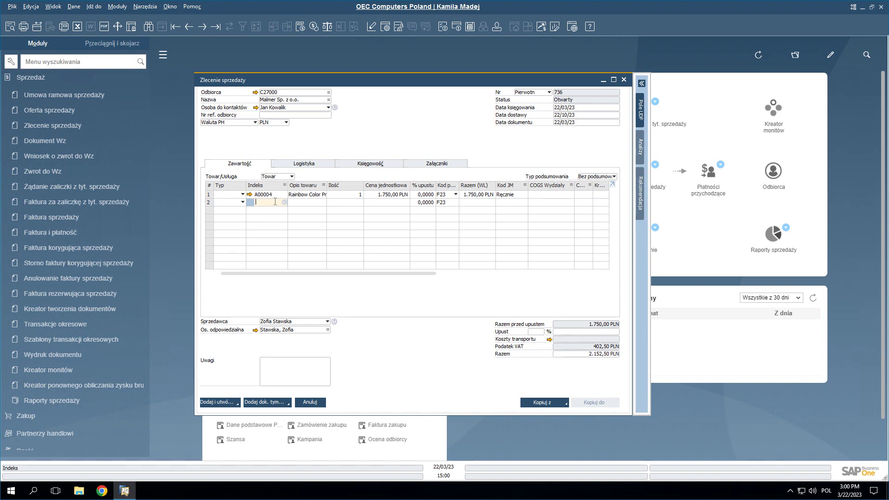
key("Tab")
type("pap")
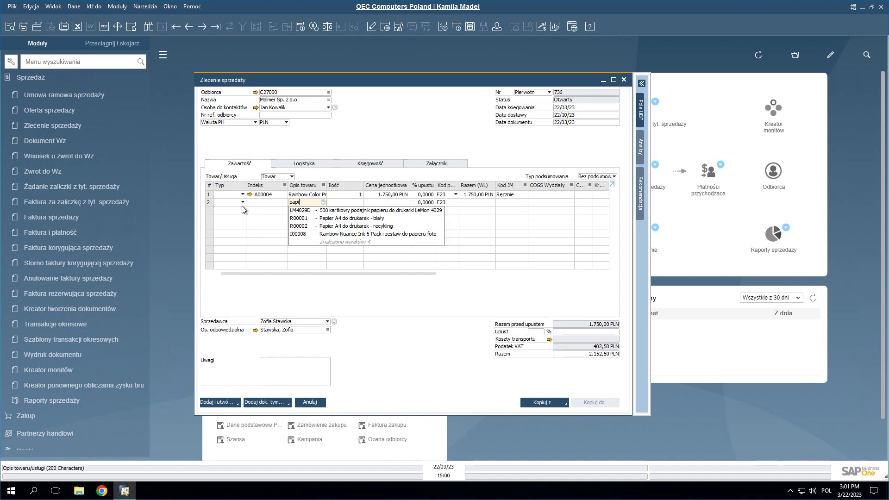
left_click(327, 218)
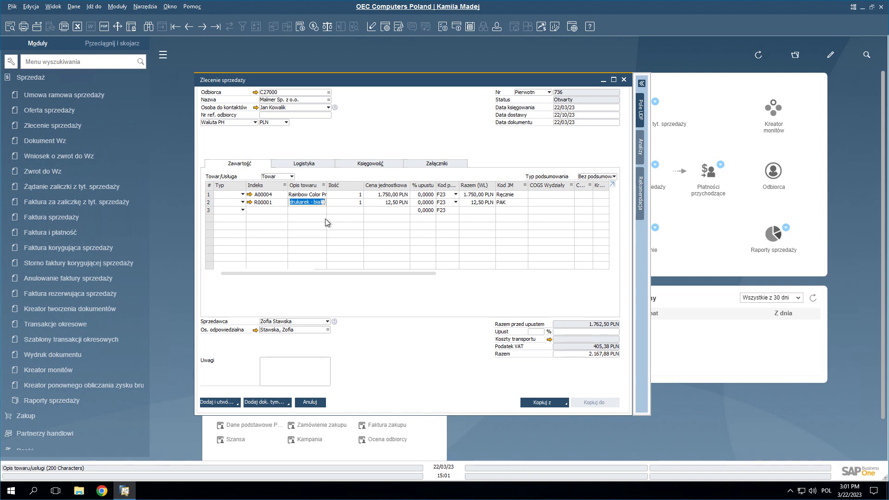
Step: Set the quantity to 10 for the Rainbow Color Printer line and 100 for the Papier A4 line
left_click(355, 194)
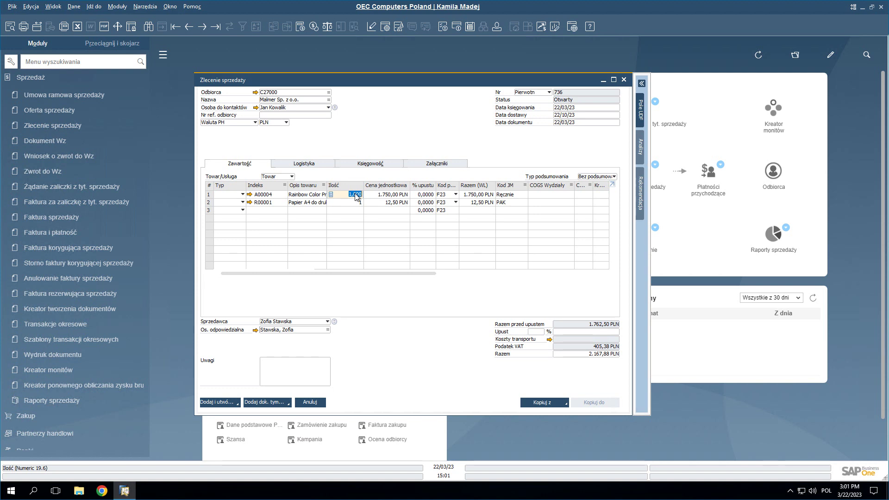
type("10")
left_click(344, 204)
left_click(345, 204)
type("100")
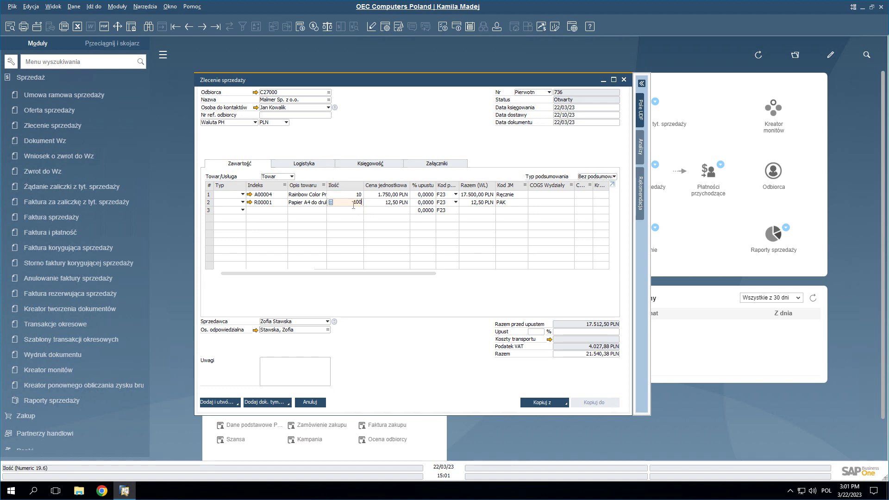
left_click(396, 204)
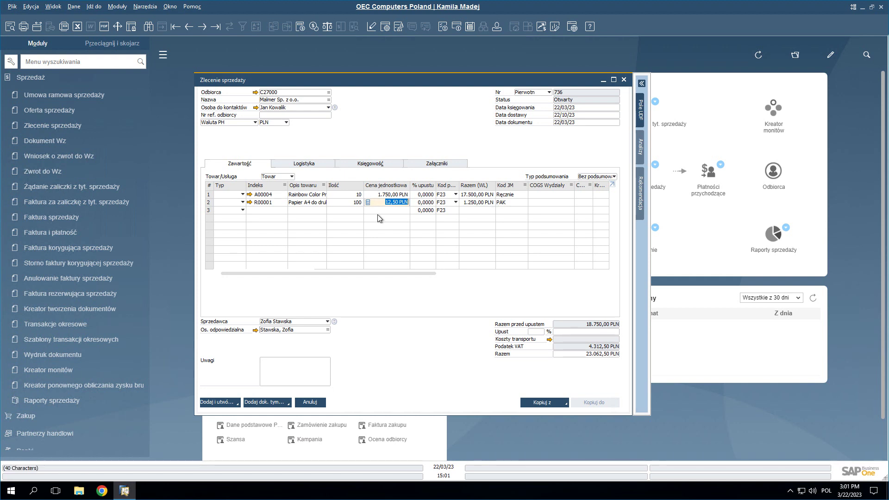
Step: Open the order's logistics data and check the available delivery address options without changing the recipient
left_click(313, 164)
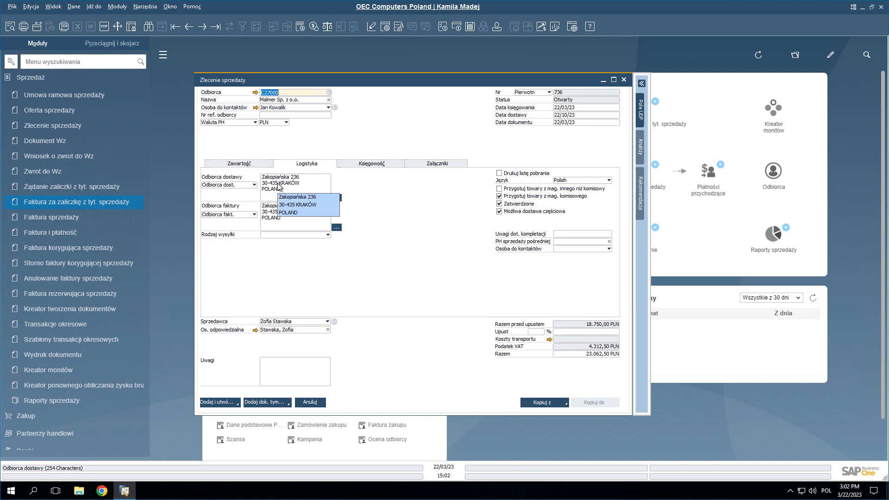
left_click(255, 185)
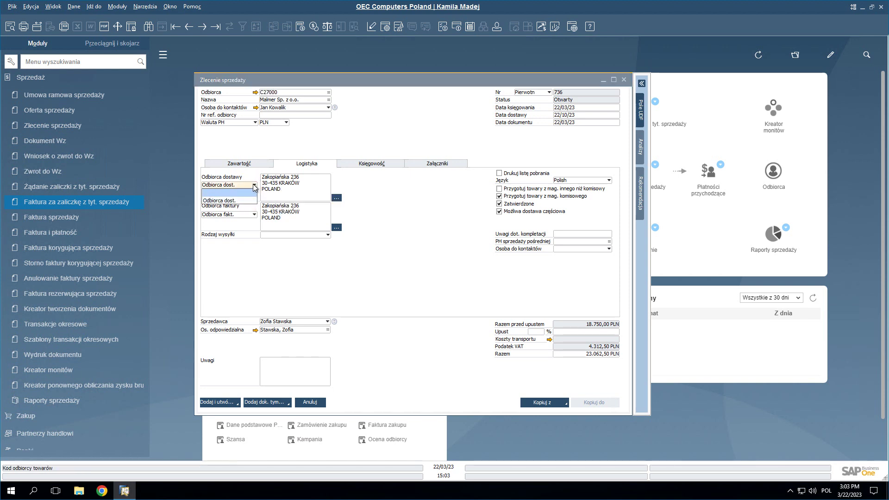
left_click(254, 186)
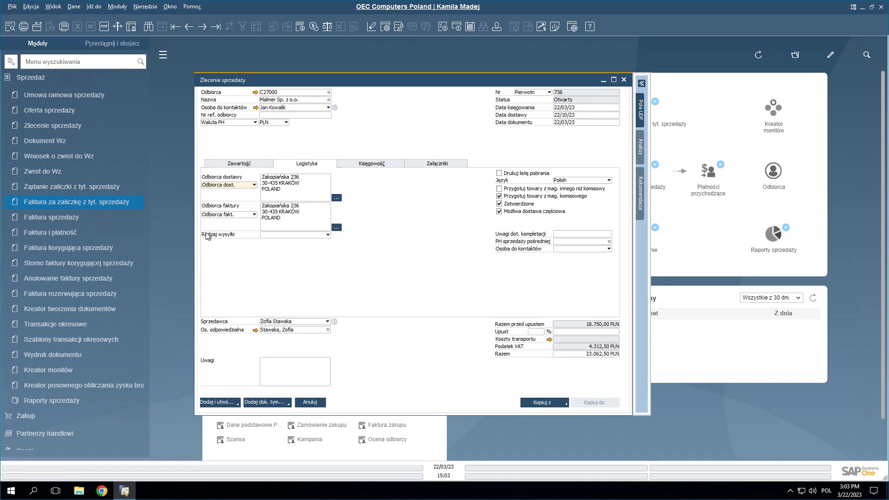
Step: Set the order's shipping type (Rodzaj wysyłki) to DHL and apply the change to the existing lines
left_click(327, 235)
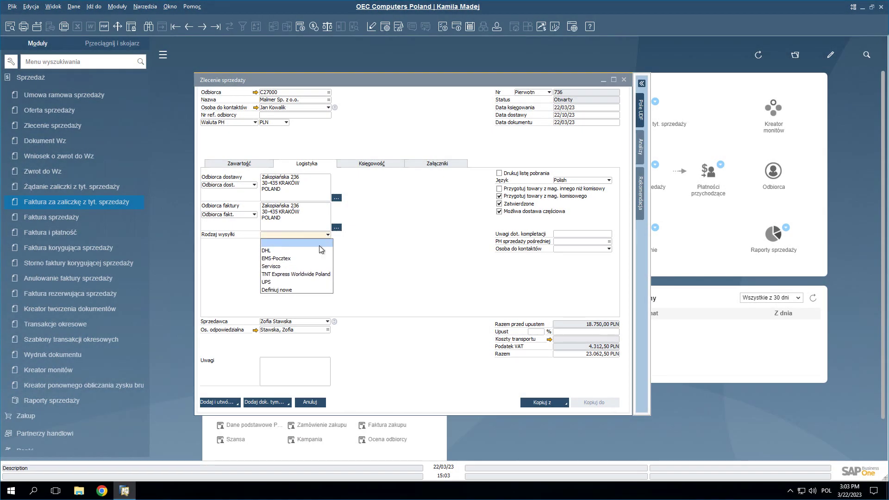
left_click(319, 247)
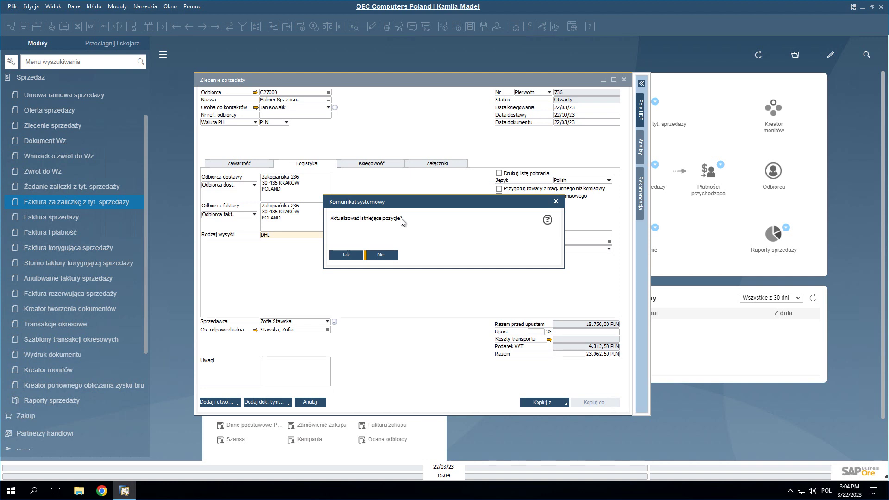
left_click(346, 255)
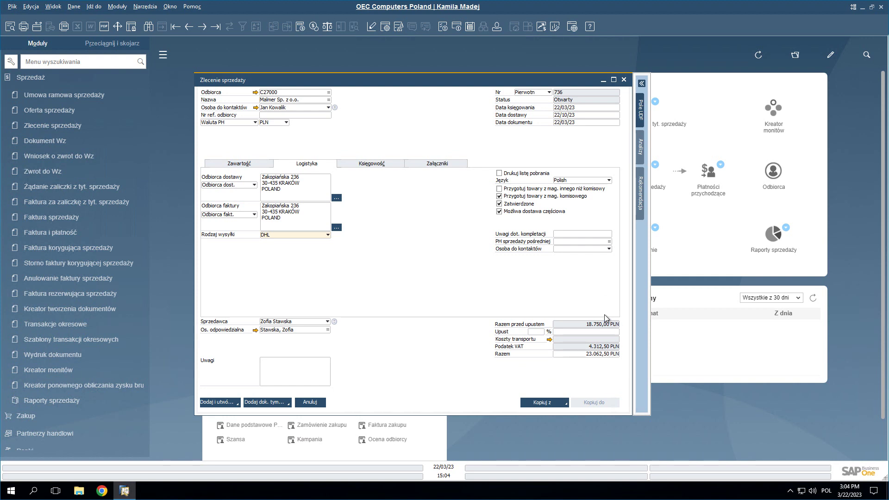
Step: Save the sales order with the add-and-display option (Dodaj i wyświetl) and show its item lines
left_click(237, 403)
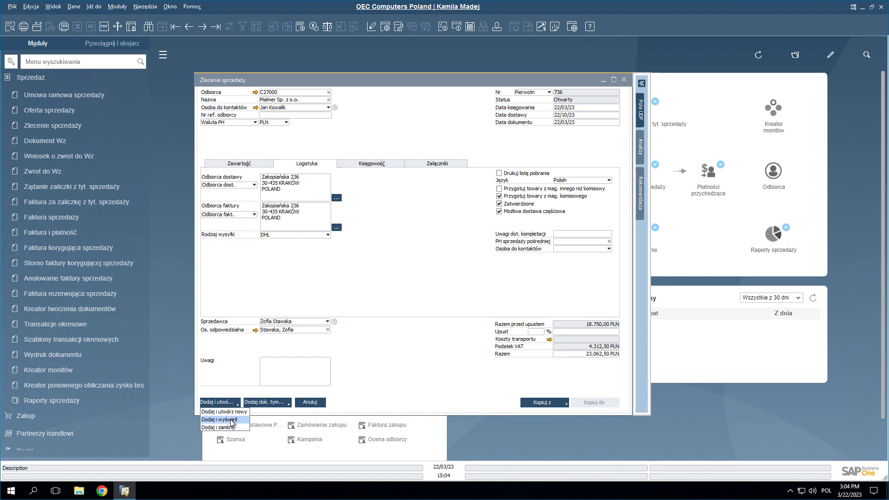
left_click(231, 420)
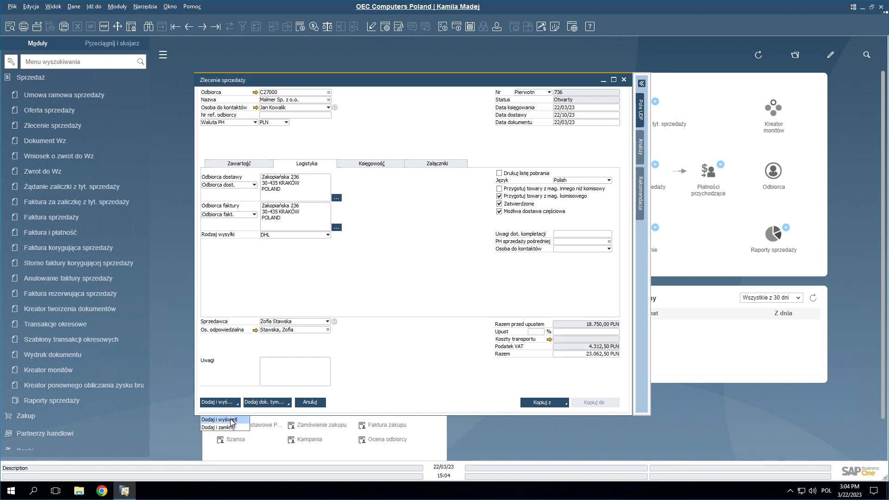
left_click(230, 419)
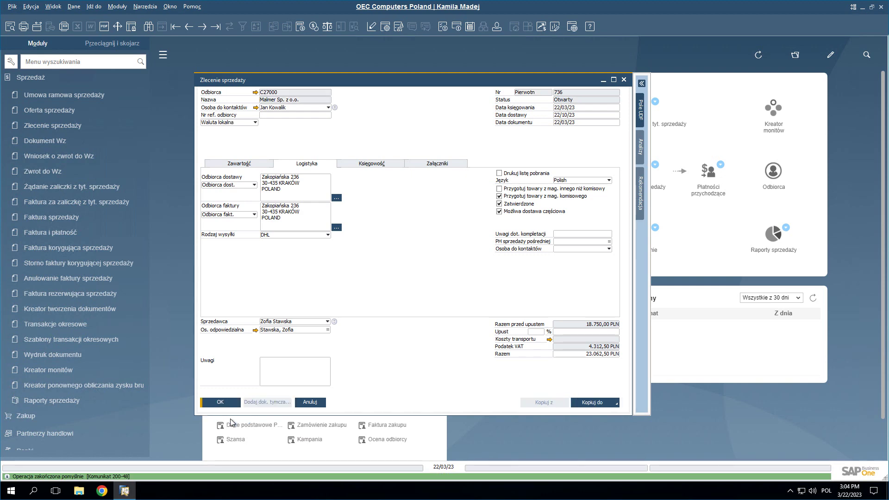
left_click(255, 164)
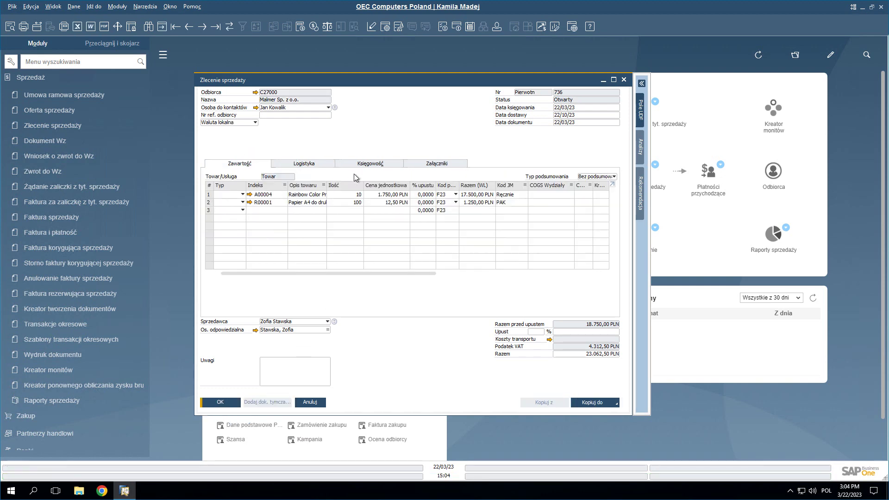